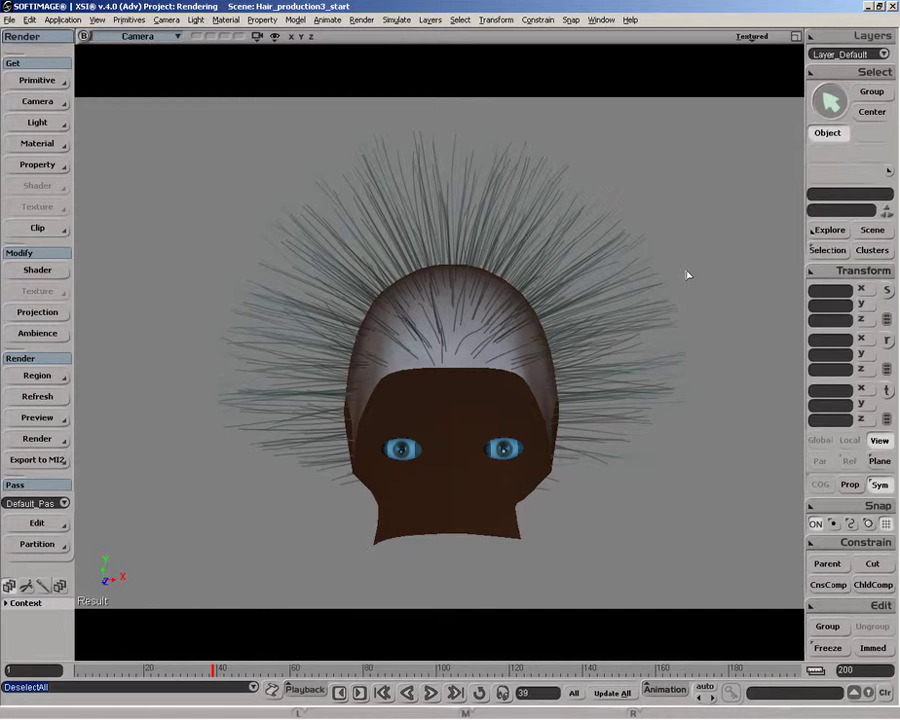
# Unhide the Man mesh inside the Bodymaker model
pyautogui.press('o')
pyautogui.moveTo(669, 223)
pyautogui.mouseDown()
pyautogui.moveTo(538, 233)
pyautogui.moveTo(627, 227)
pyautogui.moveTo(675, 201)
pyautogui.moveTo(664, 201)
pyautogui.moveTo(669, 207)
pyautogui.mouseUp()
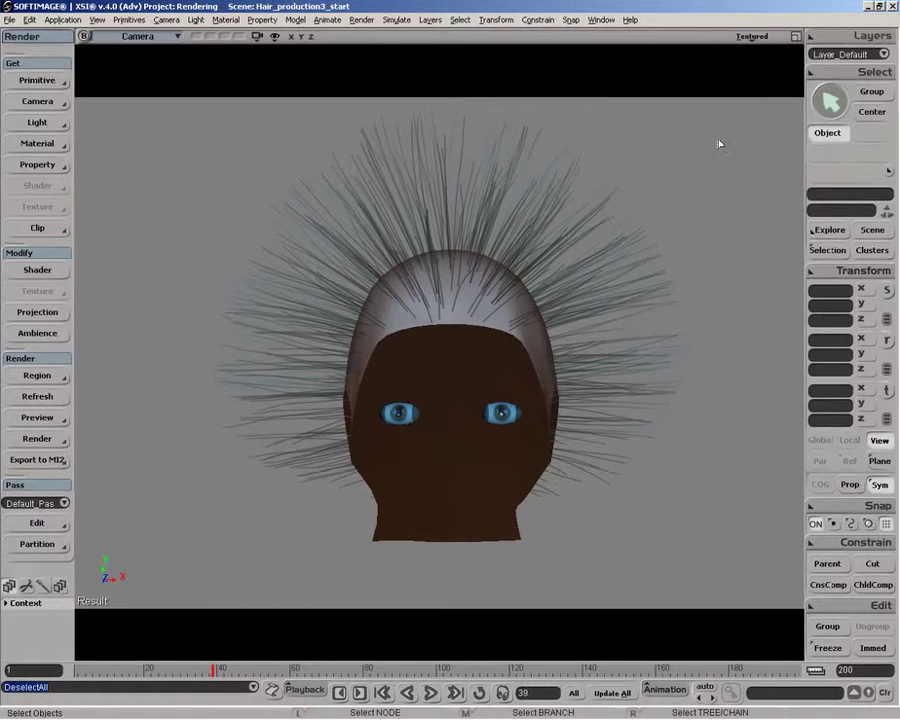
pyautogui.click(794, 37)
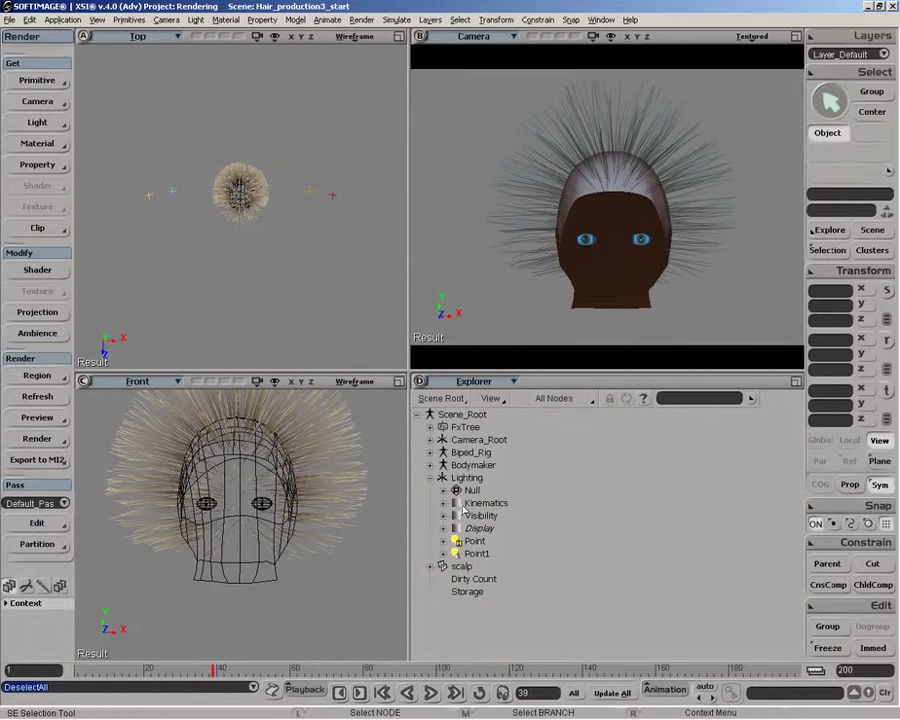
pyautogui.click(430, 465)
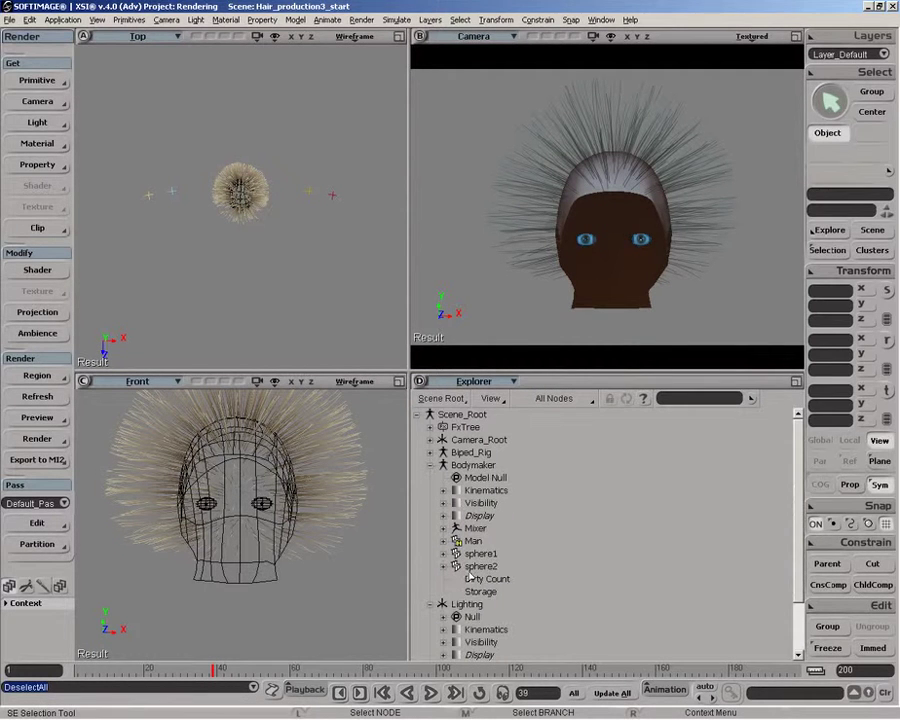
pyautogui.click(470, 541)
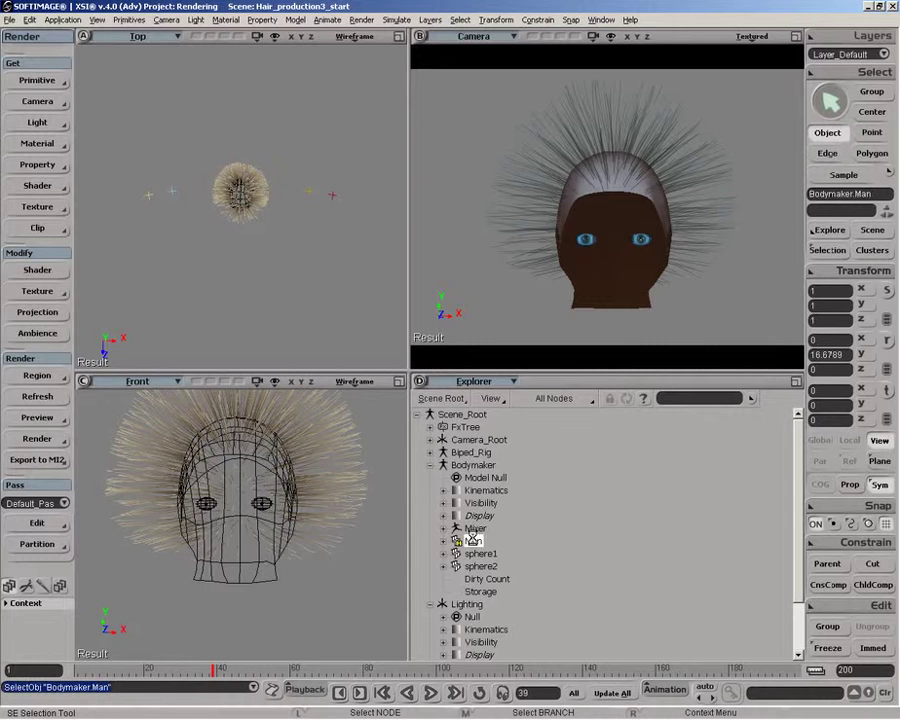
pyautogui.press('h')
pyautogui.click(431, 465)
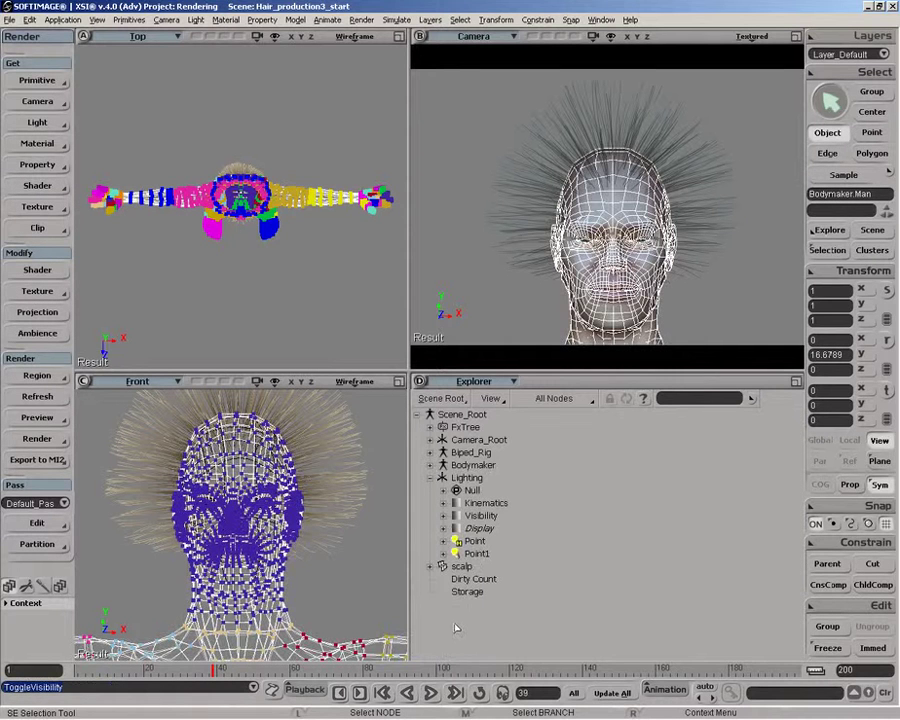
# Hide the scalp object, clear the selection and maximize the Camera view
pyautogui.click(462, 568)
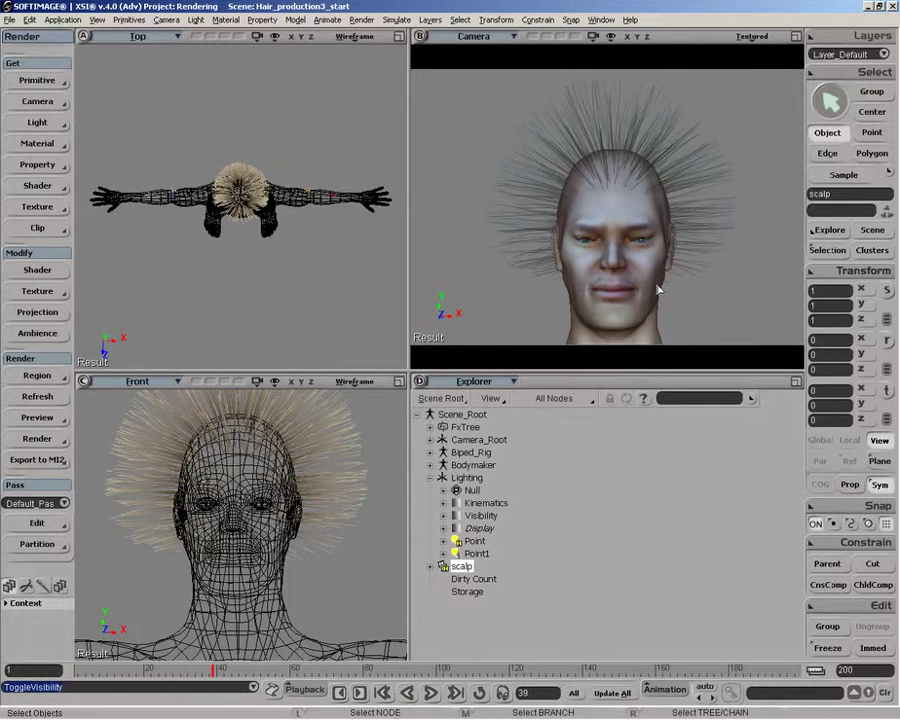
pyautogui.moveTo(446, 144); pyautogui.dragTo(452, 182)
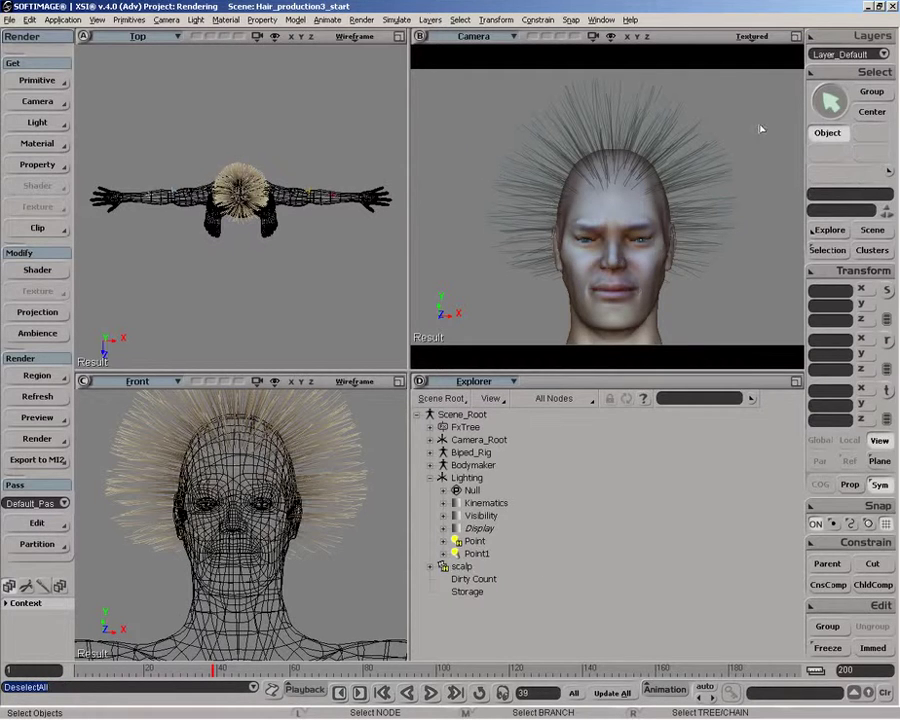
pyautogui.click(794, 37)
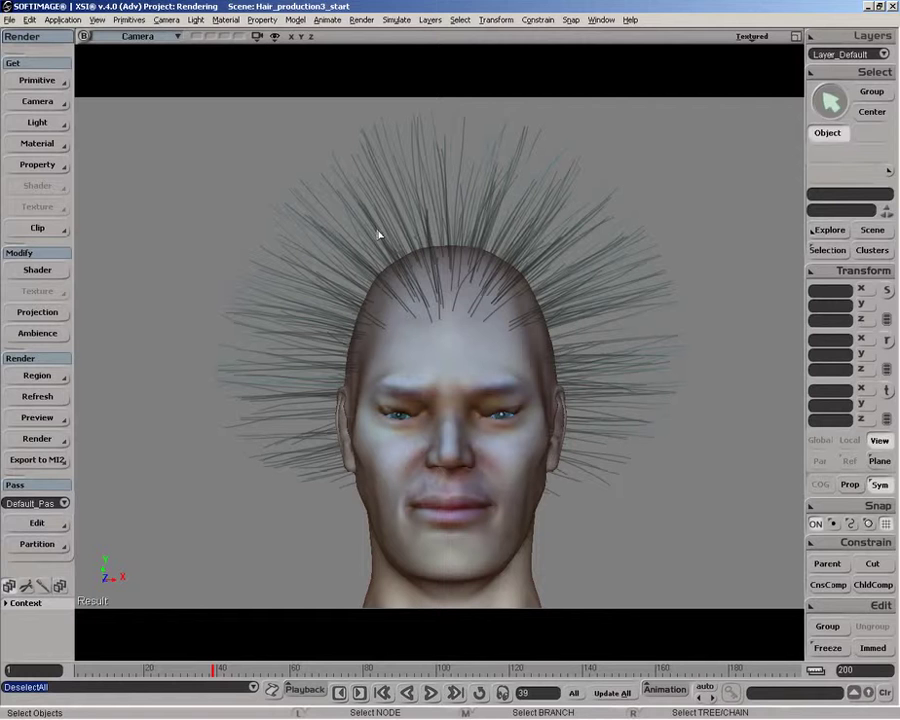
# Select the hair on the head and comb it along the Y axis with the hair tools
pyautogui.moveTo(279, 194); pyautogui.dragTo(272, 273)
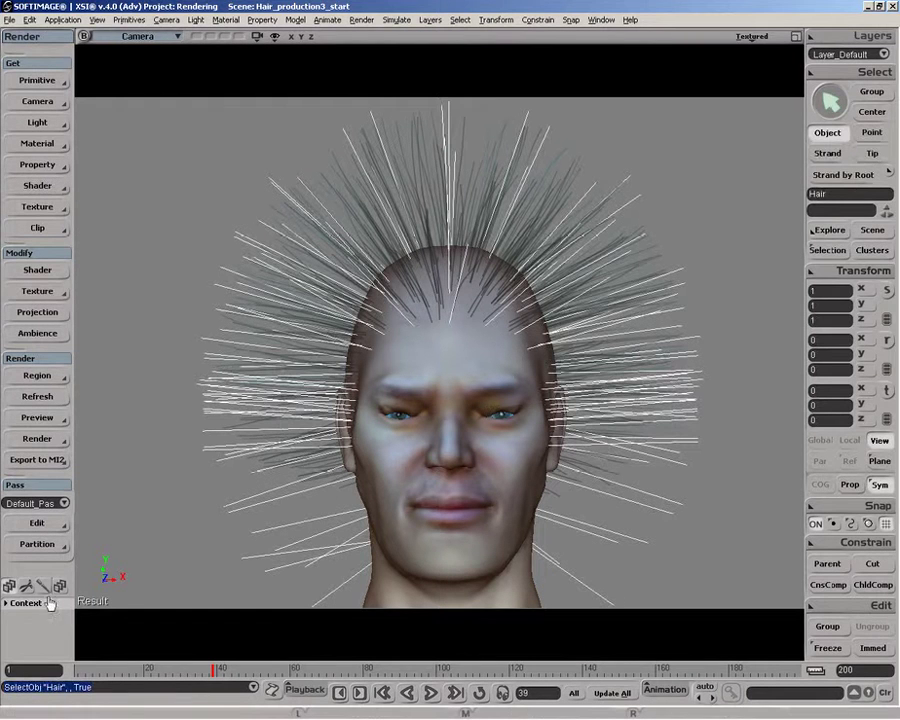
pyautogui.hotkey('ctrl', '1')
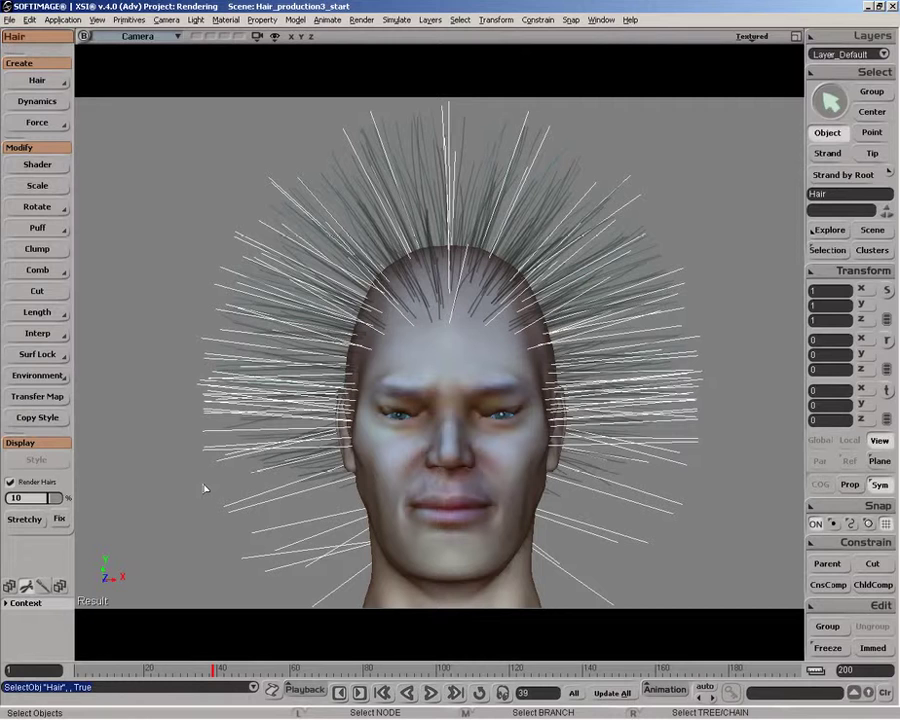
pyautogui.scroll(-2, 391, 505)
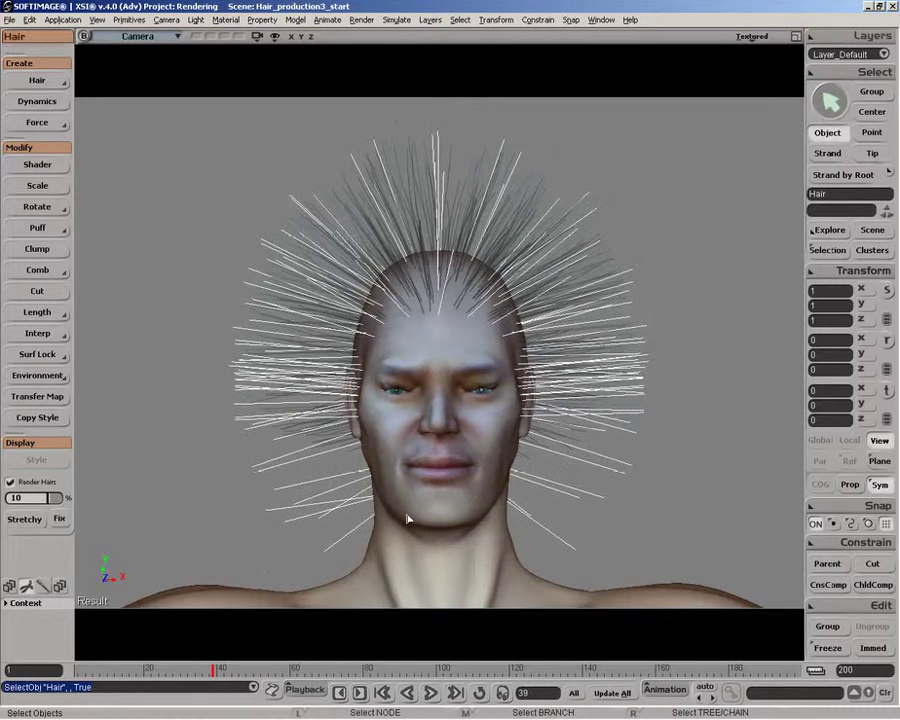
pyautogui.press('z')
pyautogui.moveTo(408, 512); pyautogui.dragTo(408, 497)
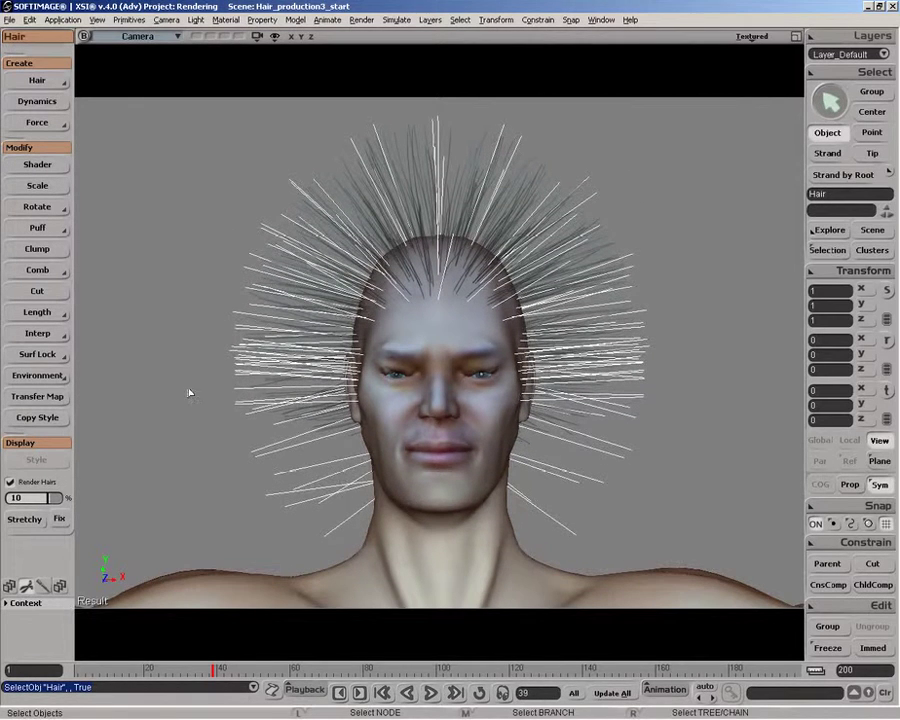
pyautogui.click(55, 272)
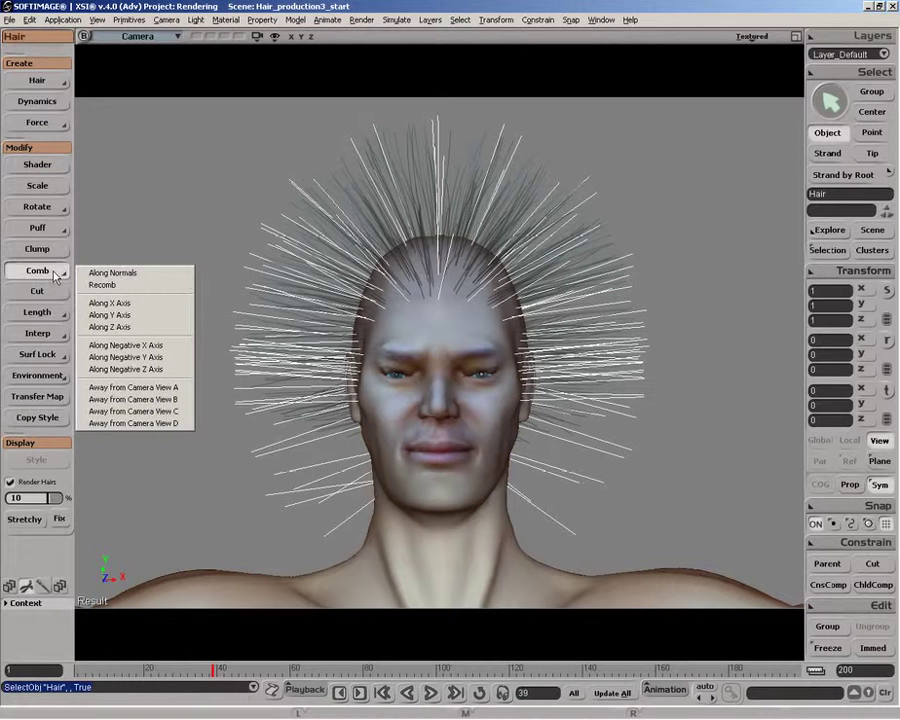
pyautogui.click(126, 316)
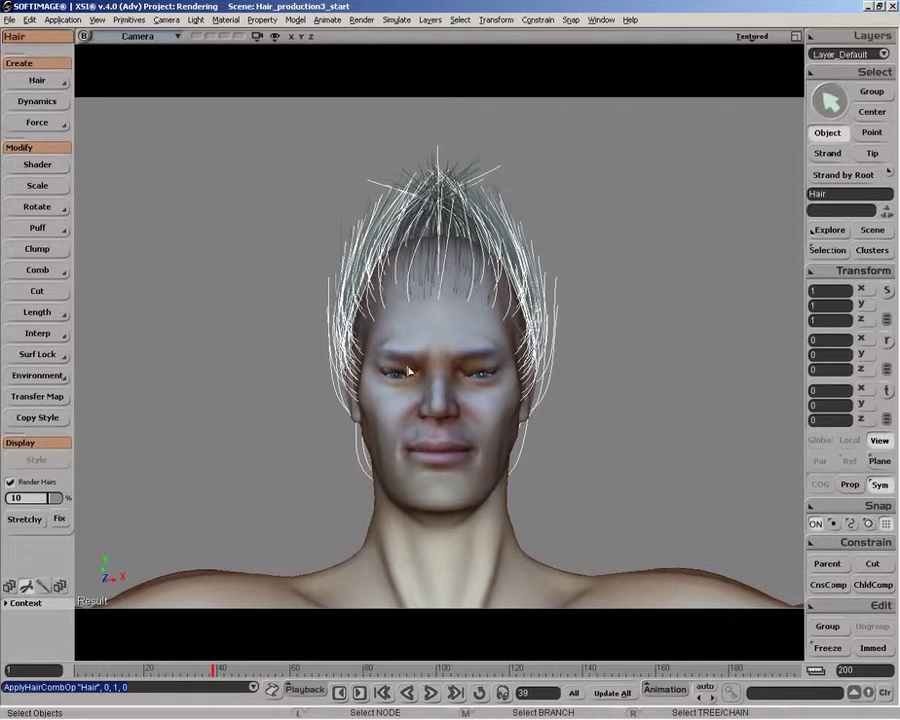
# Comb the hair along the negative Y axis and again along the positive Z axis
pyautogui.click(34, 271)
pyautogui.click(150, 360)
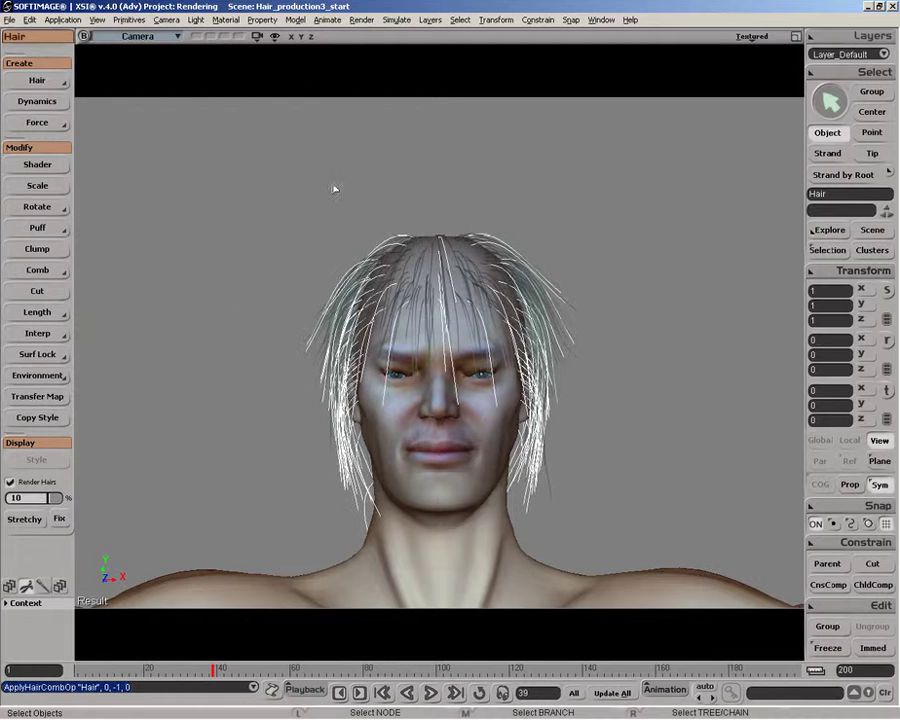
pyautogui.click(36, 271)
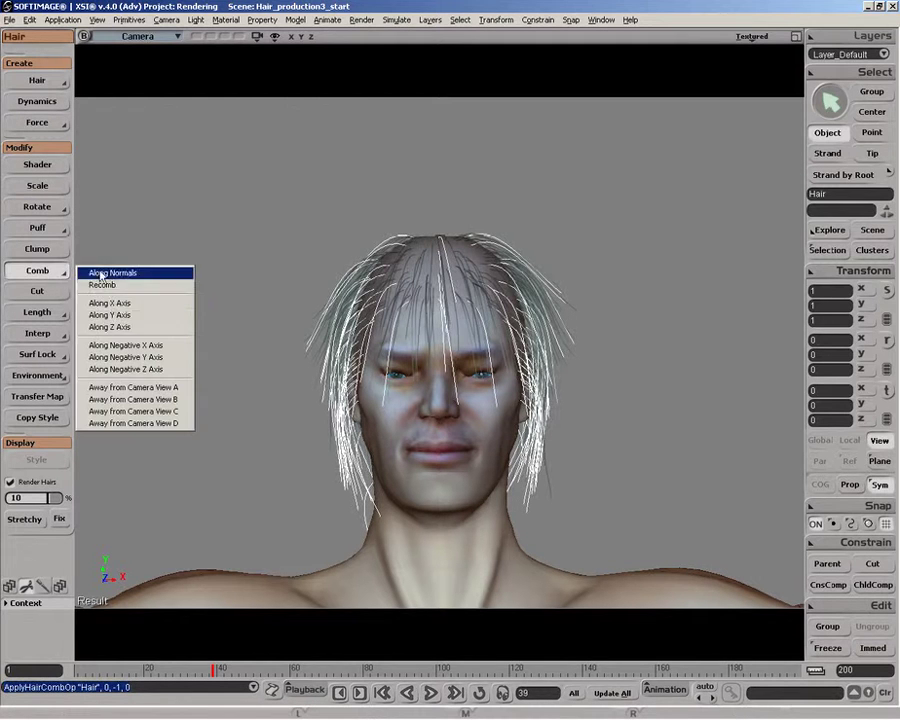
pyautogui.click(112, 327)
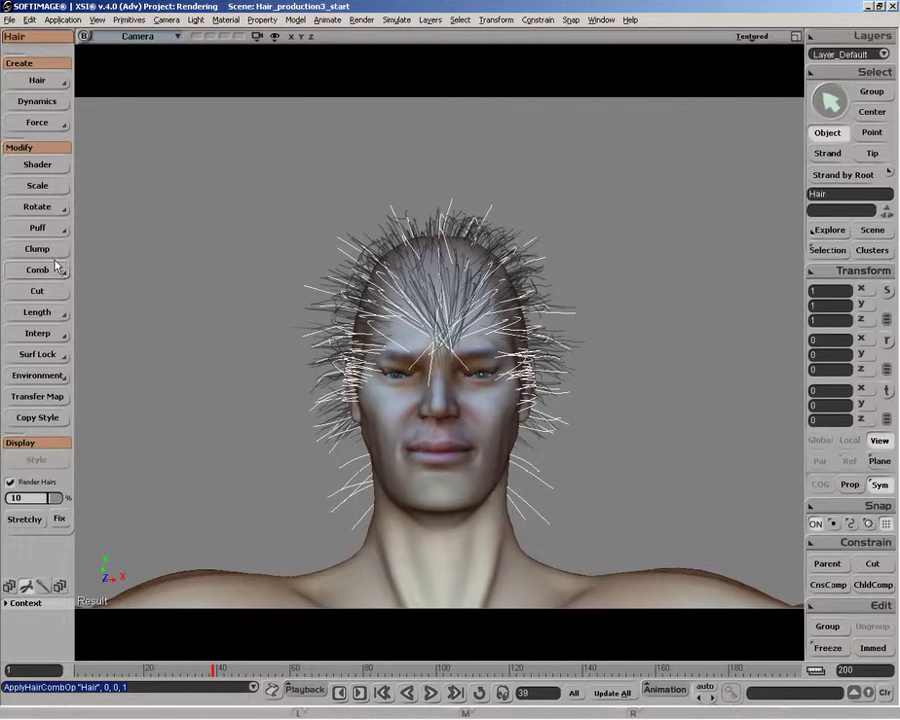
# Comb the hair along the negative Z axis and check the swept-back shape from the side and front
pyautogui.click(48, 272)
pyautogui.click(130, 367)
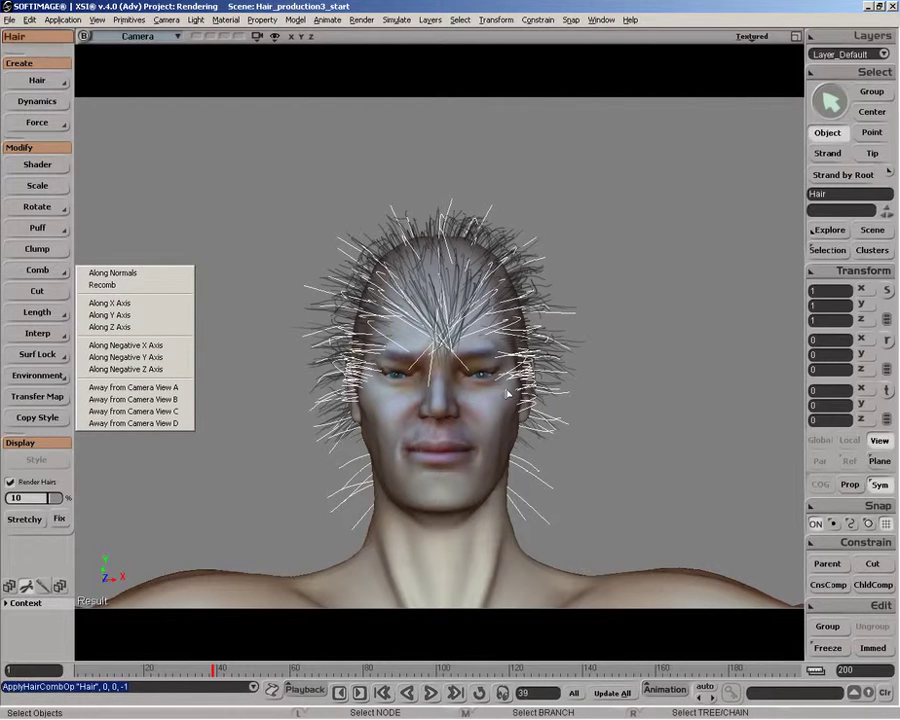
pyautogui.moveTo(546, 385); pyautogui.dragTo(452, 376)
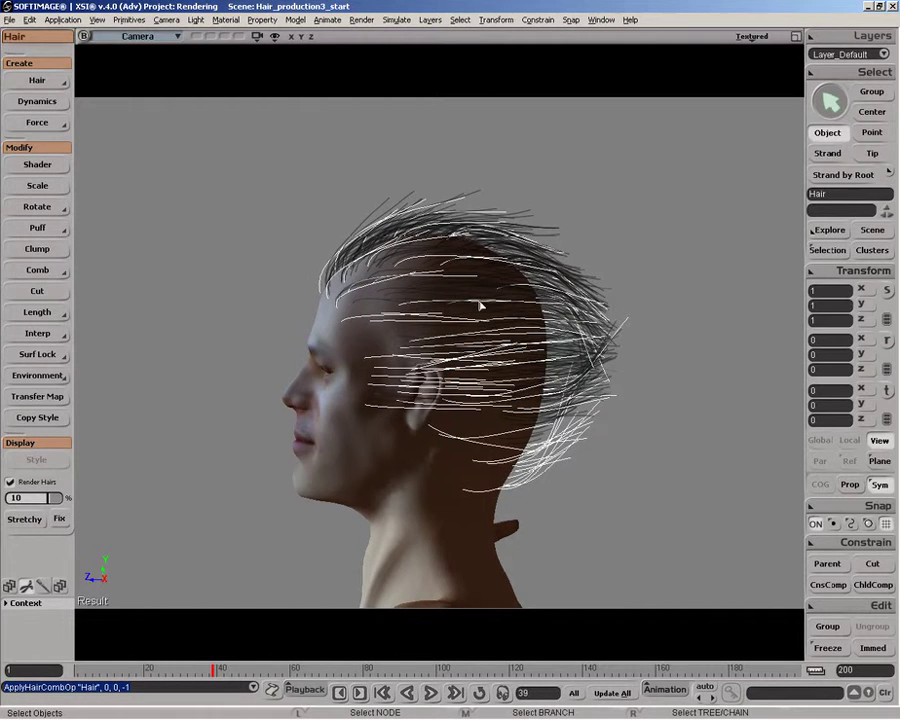
pyautogui.press('o')
pyautogui.moveTo(436, 287); pyautogui.dragTo(566, 302)
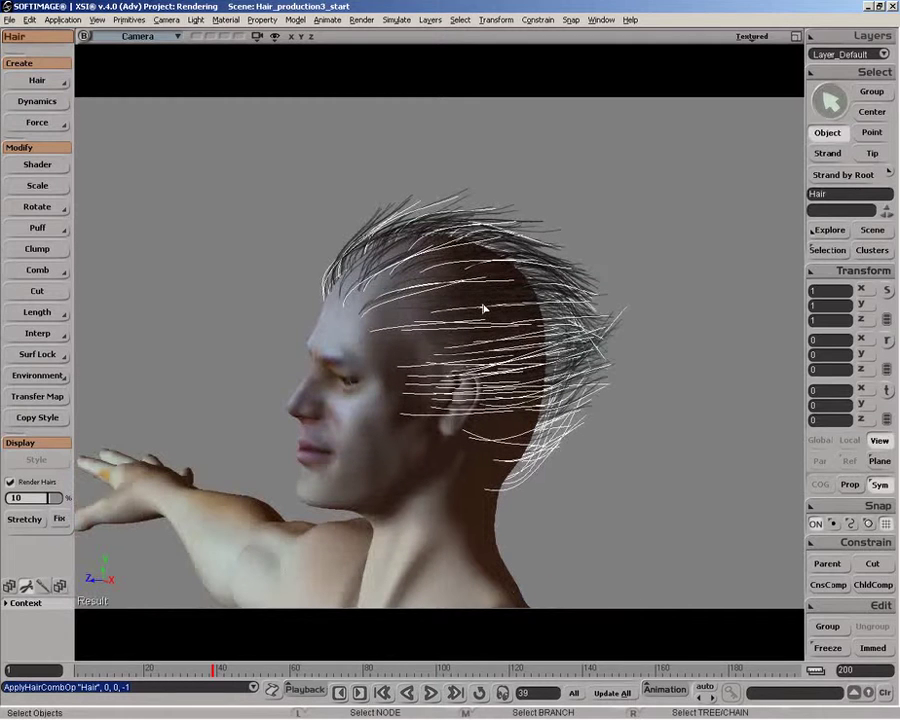
pyautogui.press('o')
pyautogui.moveTo(464, 299); pyautogui.dragTo(452, 363)
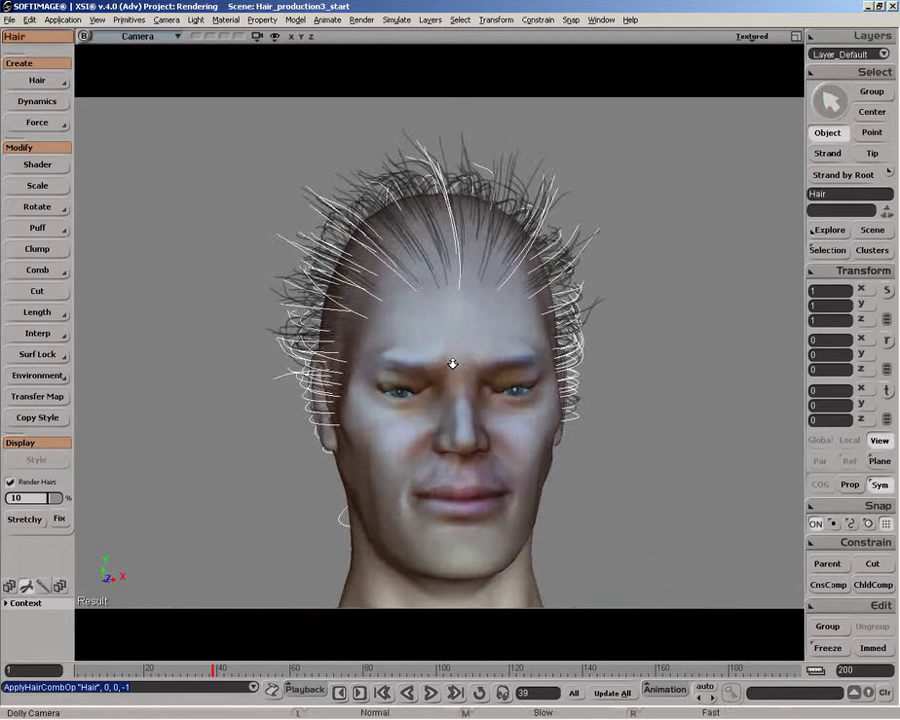
# Comb the hair away from Camera View B, looking at the face from slightly below
pyautogui.click(189, 290)
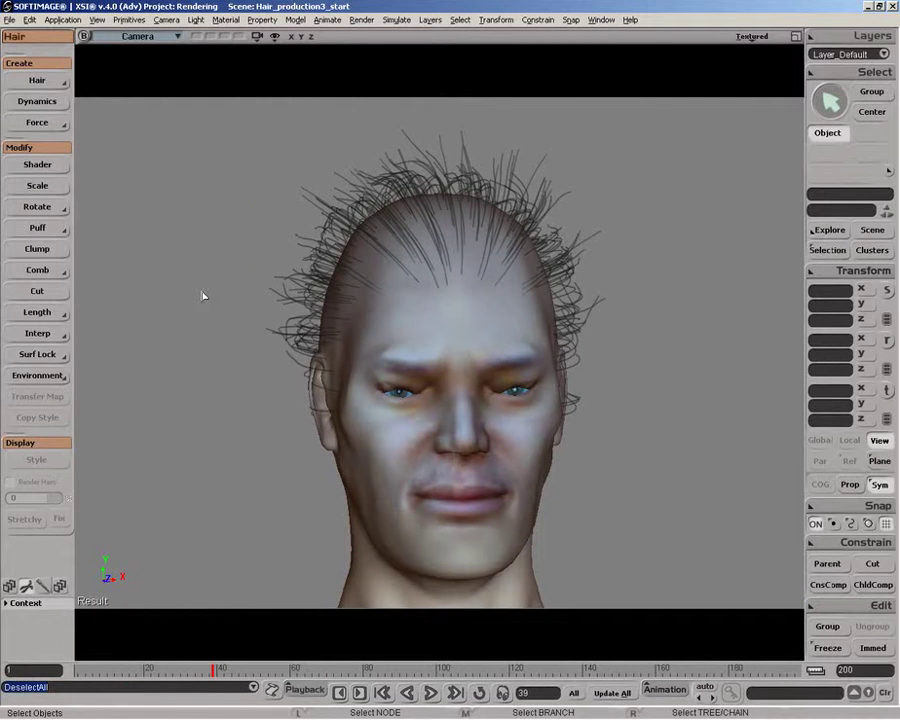
pyautogui.click(300, 314)
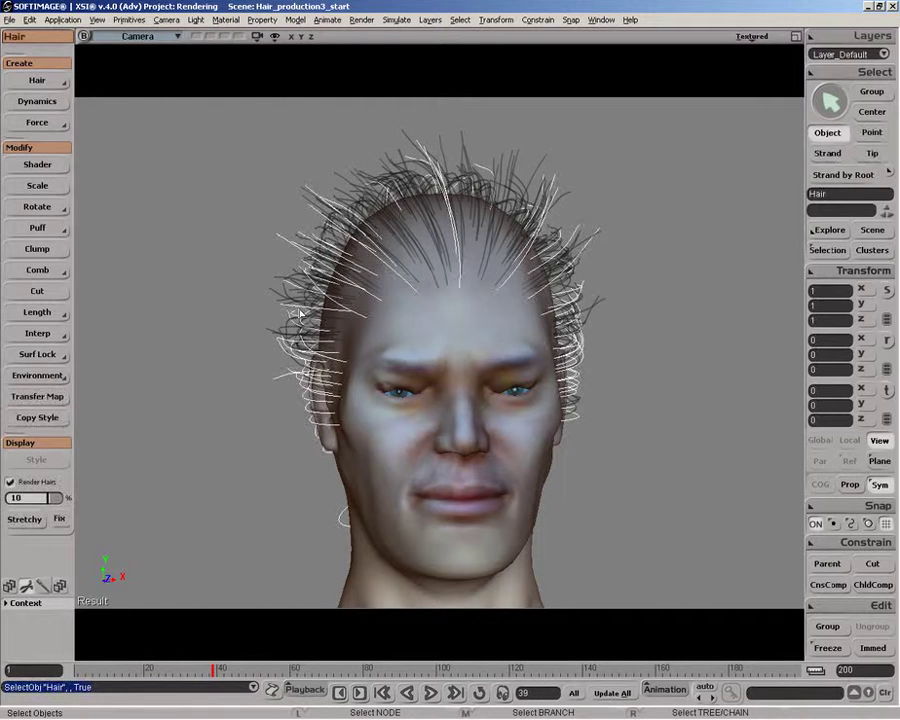
pyautogui.press('o')
pyautogui.moveTo(426, 378); pyautogui.dragTo(398, 346)
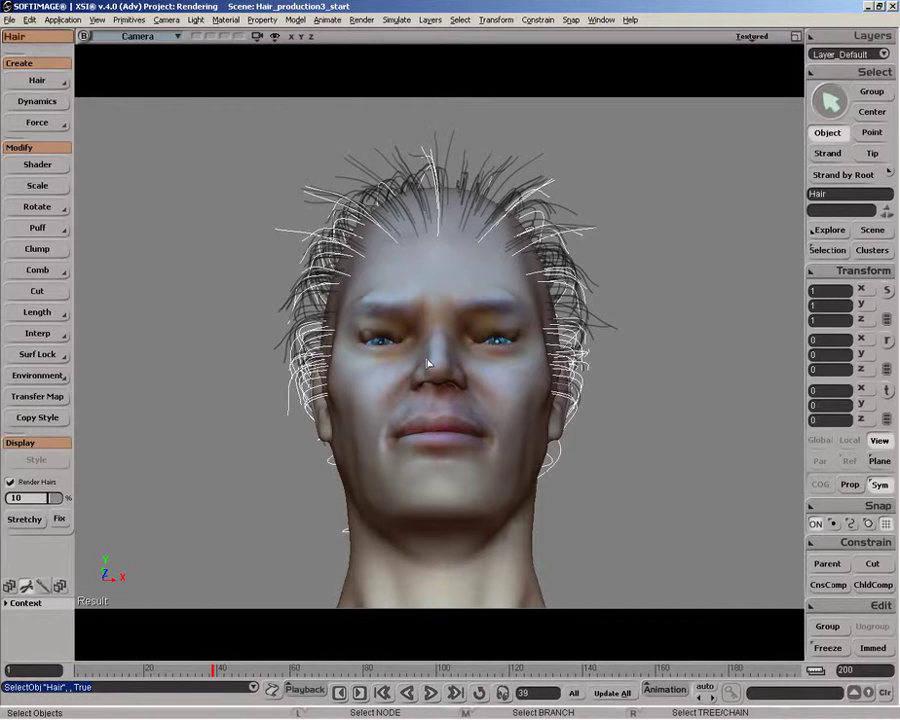
pyautogui.press('o')
pyautogui.moveTo(427, 357); pyautogui.dragTo(427, 344)
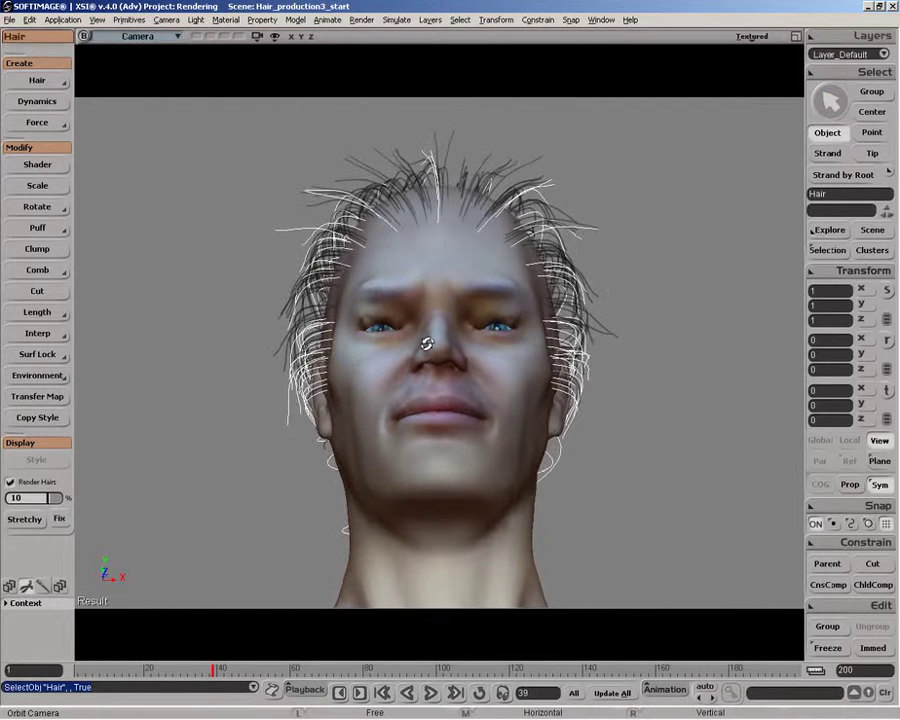
pyautogui.press('space')
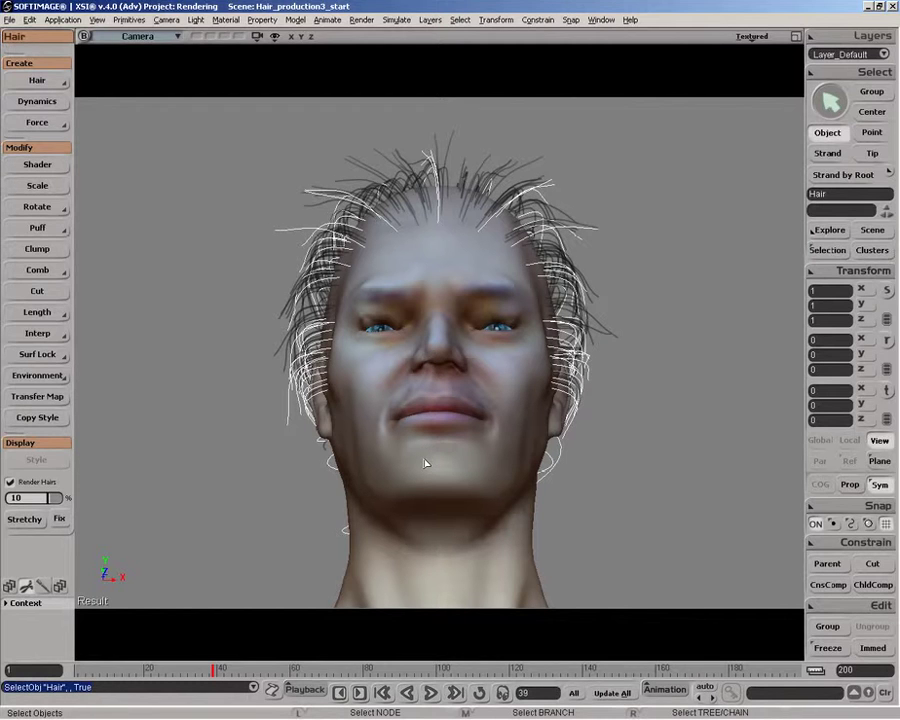
pyautogui.click(43, 275)
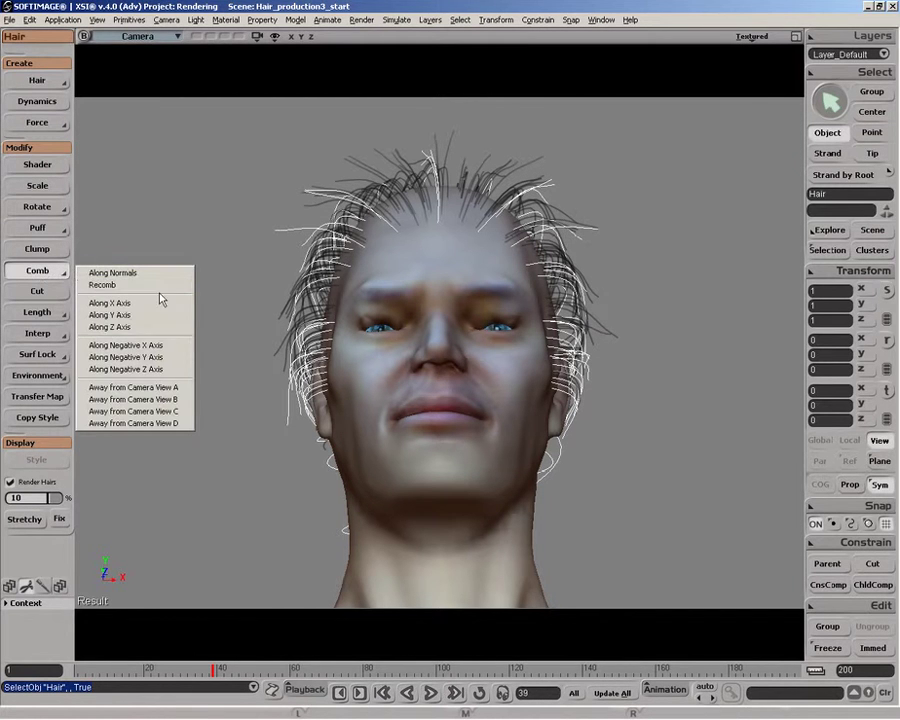
pyautogui.click(148, 400)
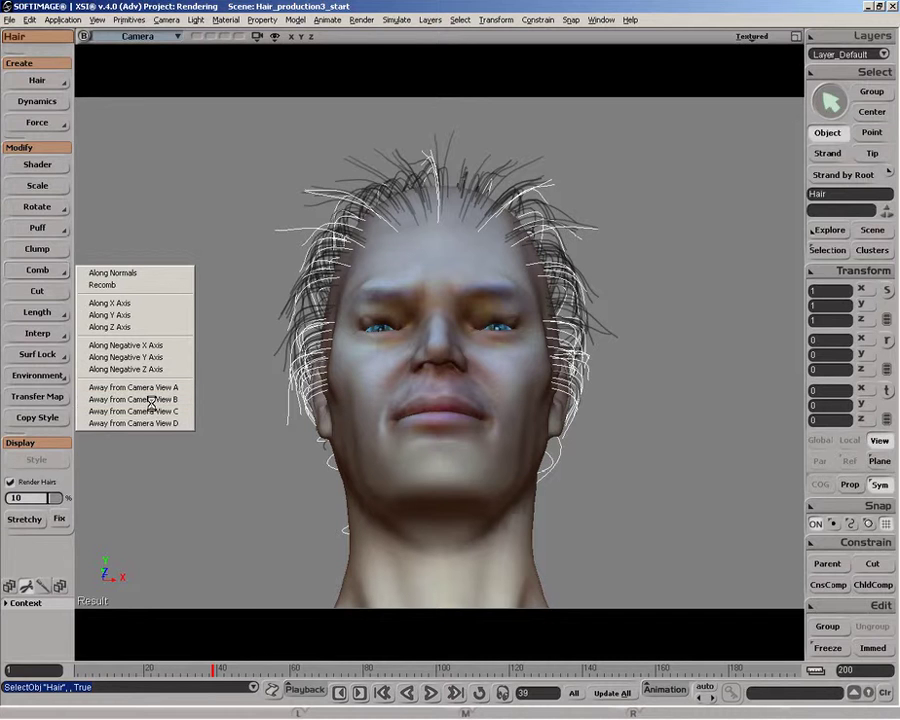
pyautogui.click(153, 406)
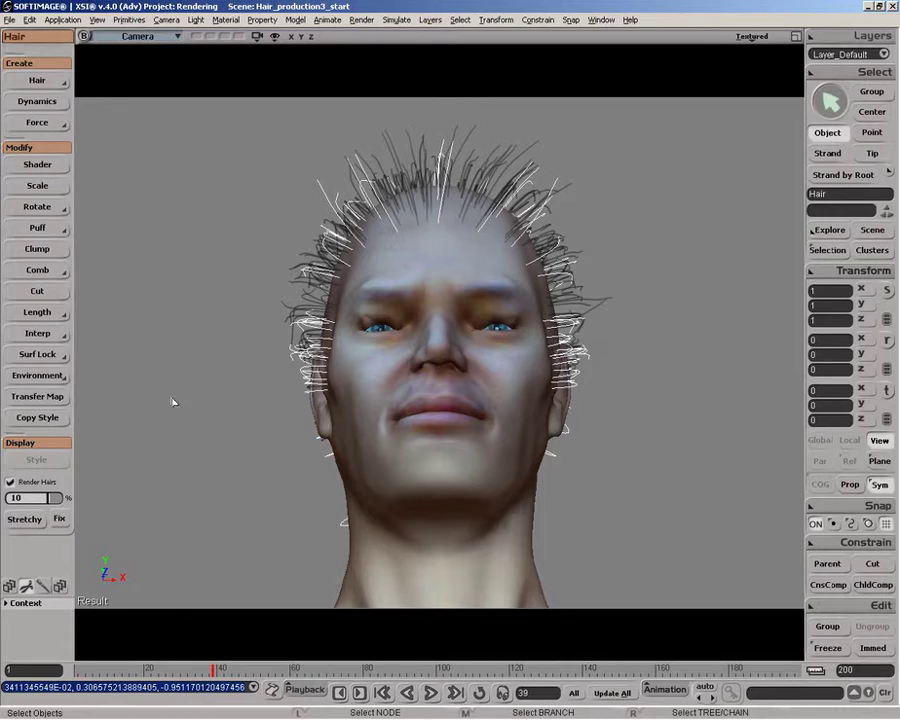
# Render a preview region around the whole head and hair from the front, and hide the region again
pyautogui.press('o')
pyautogui.moveTo(268, 311); pyautogui.dragTo(479, 330)
pyautogui.press('space')
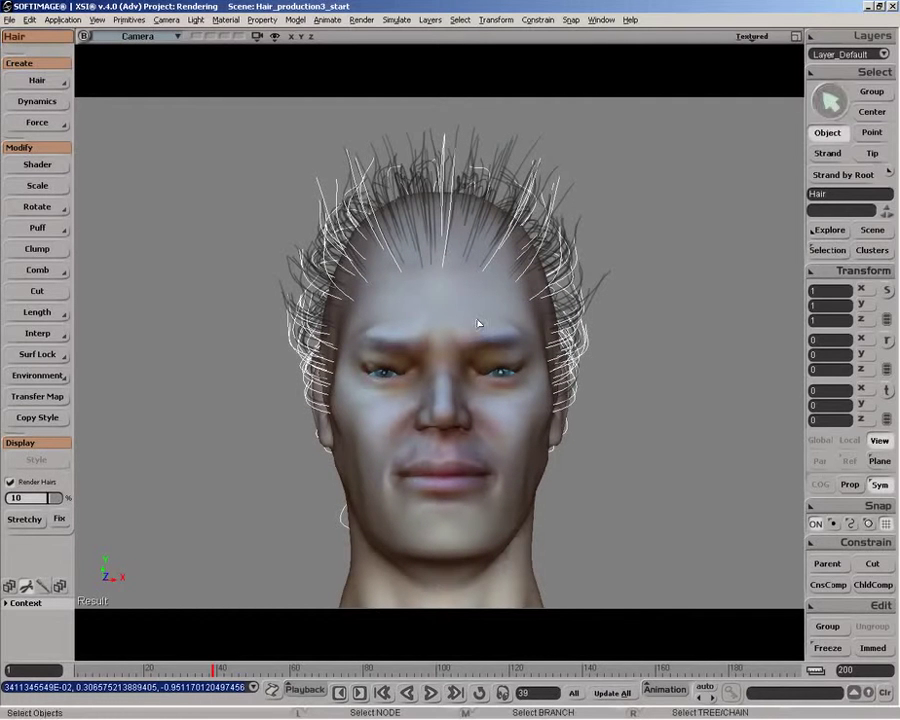
pyautogui.press('q')
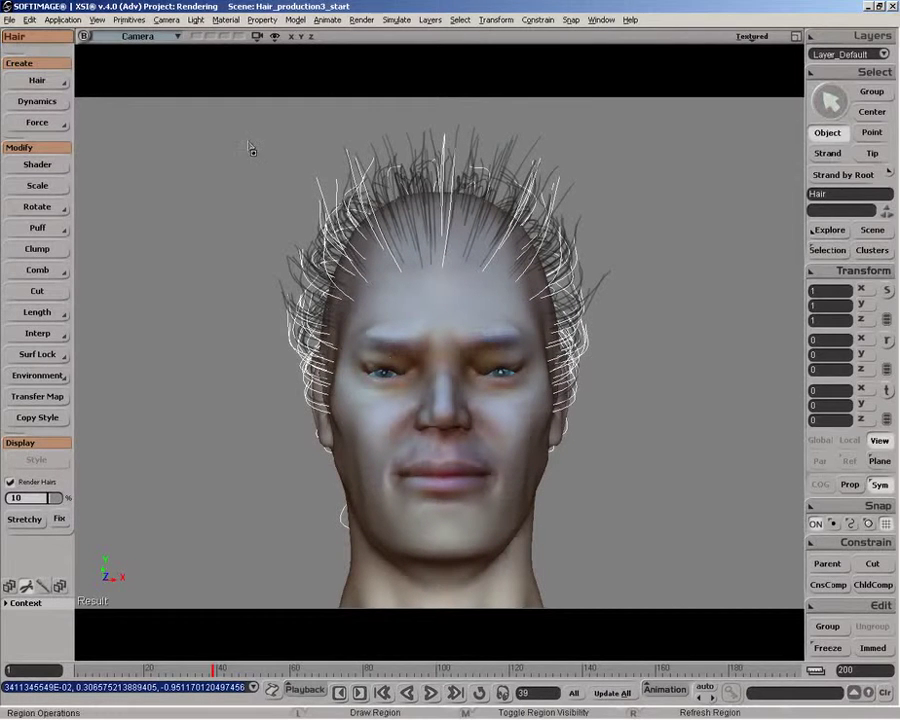
pyautogui.moveTo(245, 132); pyautogui.dragTo(647, 607)
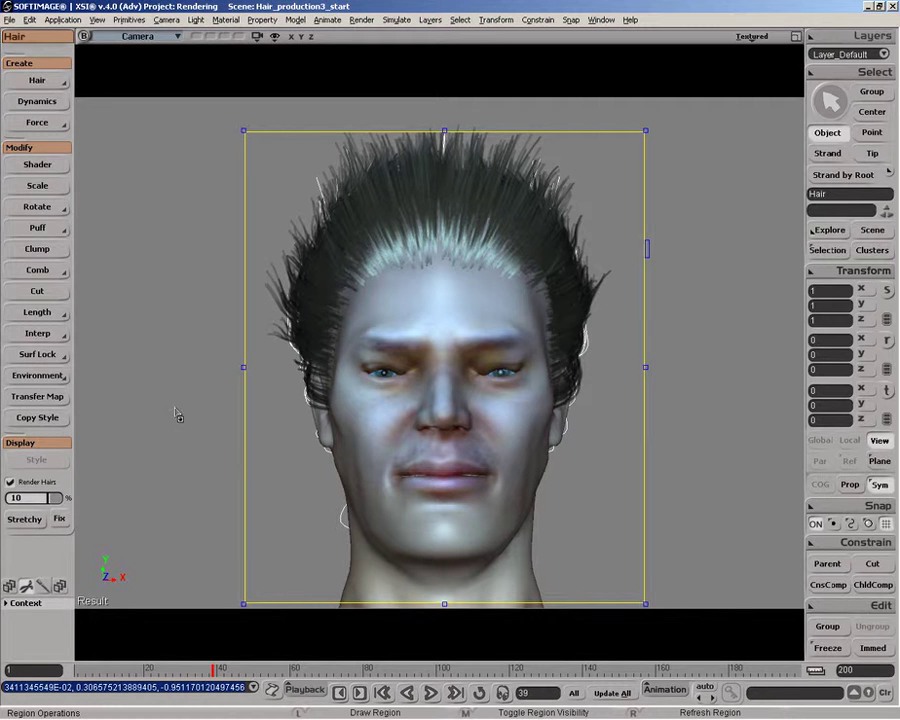
pyautogui.middleClick(220, 430)
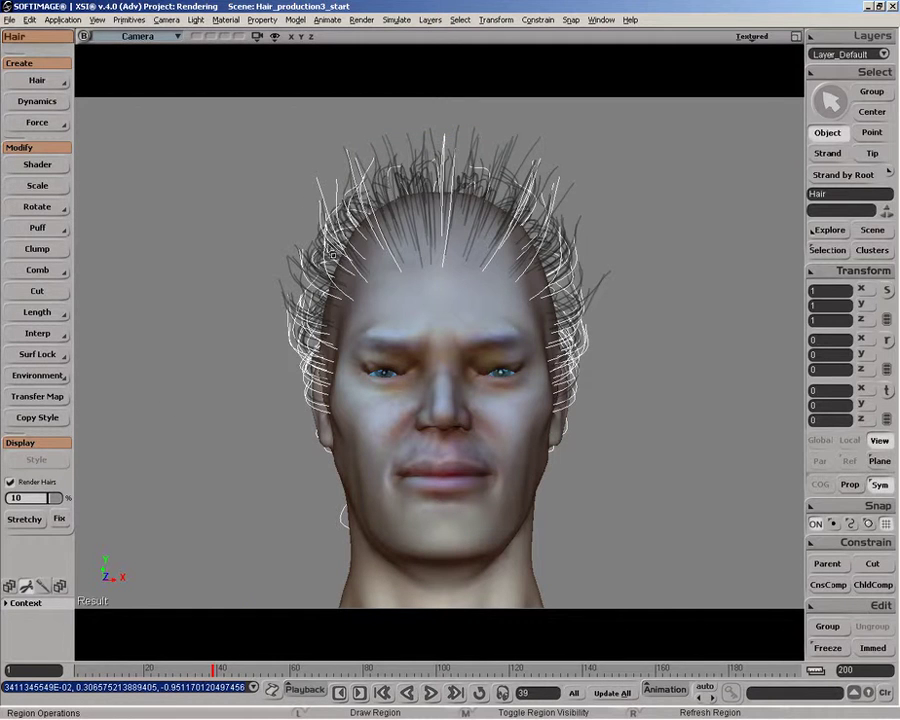
# Set the hair's frizz at root and tip and kink at root and tip to 0, and deselect the hair
pyautogui.press('Return')
pyautogui.moveTo(635, 47); pyautogui.dragTo(709, 47)
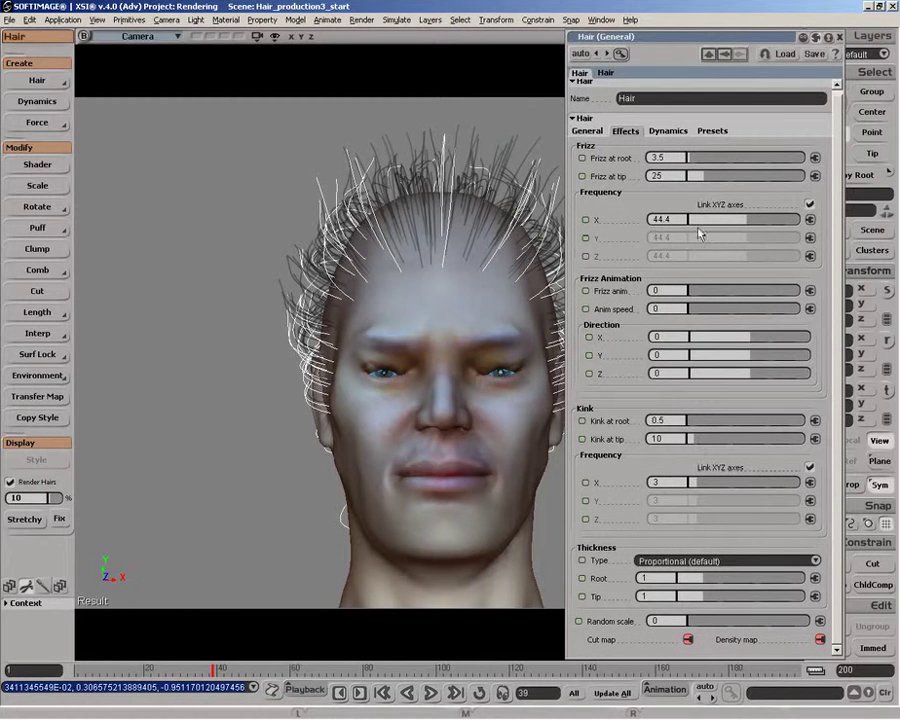
pyautogui.moveTo(691, 157); pyautogui.dragTo(675, 179)
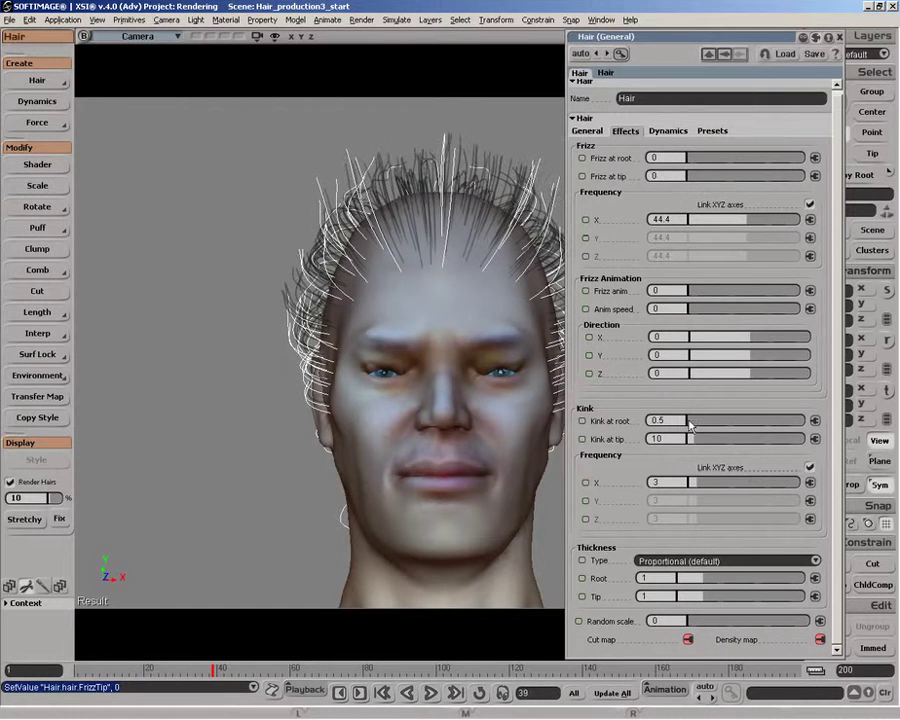
pyautogui.moveTo(694, 420); pyautogui.dragTo(672, 438)
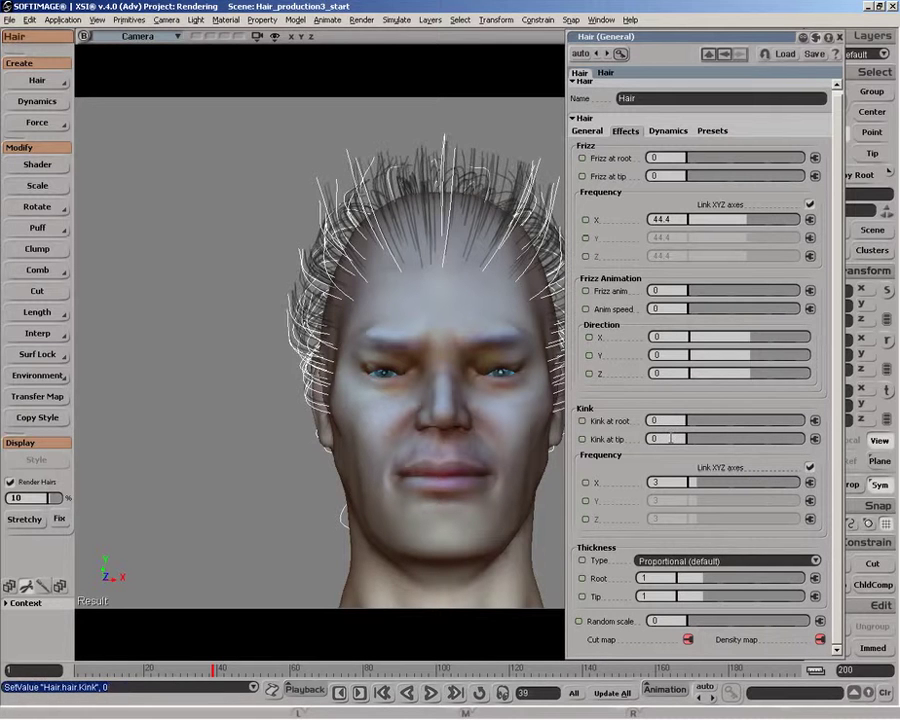
pyautogui.click(839, 38)
pyautogui.press('space')
pyautogui.click(617, 313)
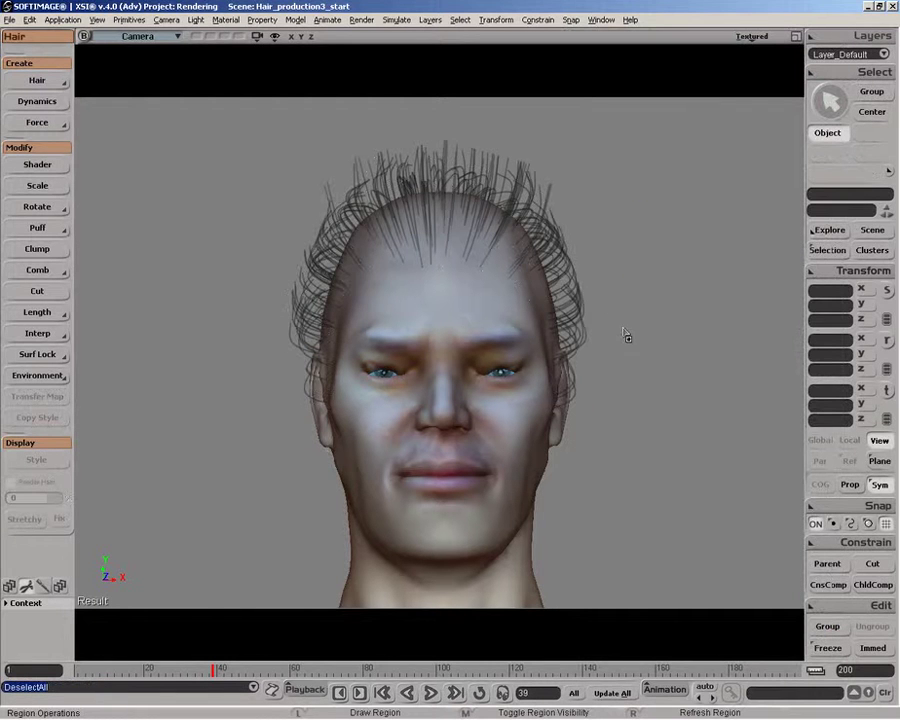
pyautogui.press('o')
pyautogui.moveTo(476, 311); pyautogui.dragTo(567, 297)
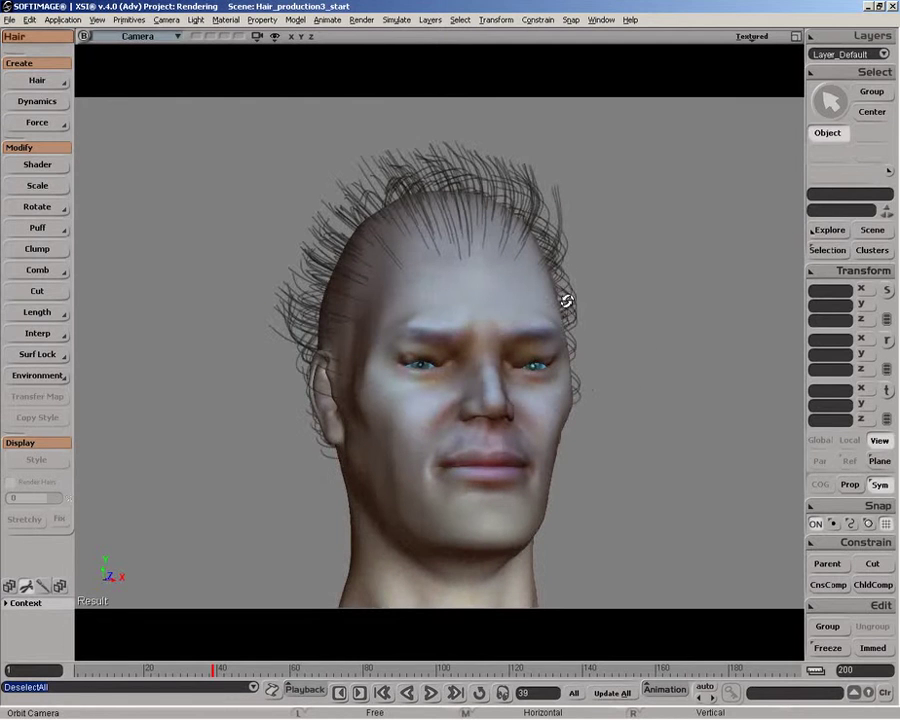